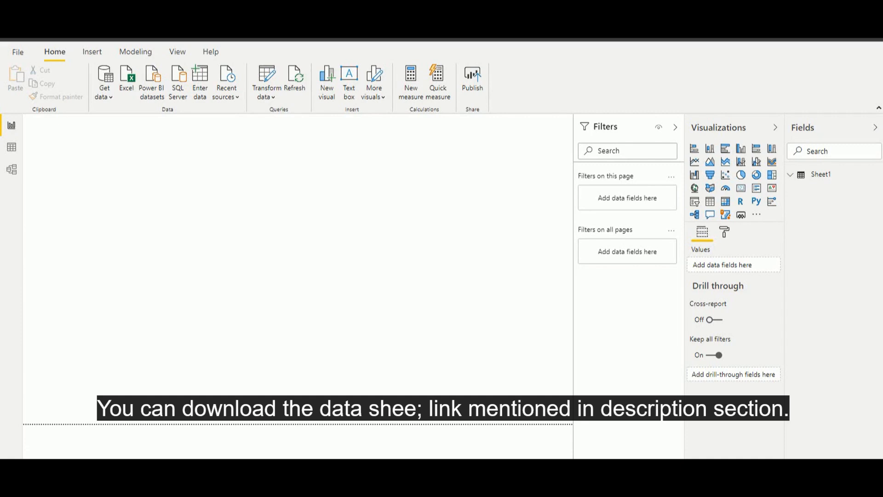
Expand the Sheet1 table's field list and insert an empty table visual on the report page with the filters collapsed.
click(797, 180)
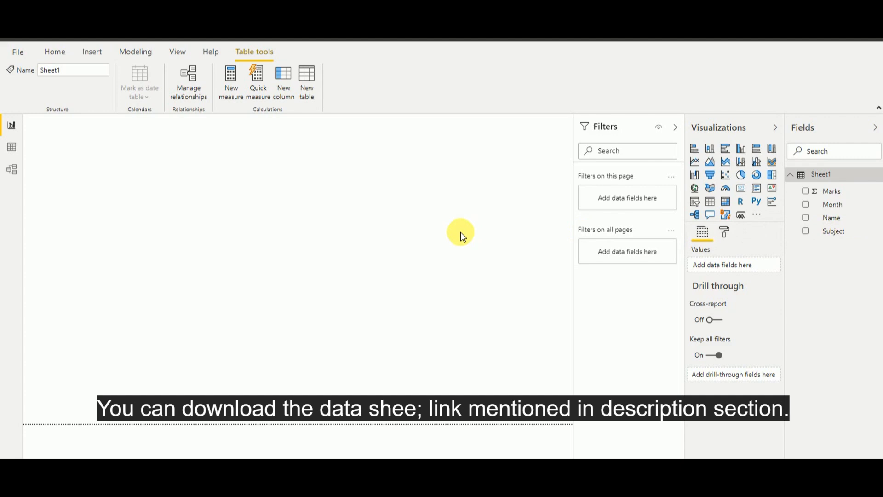
click(675, 127)
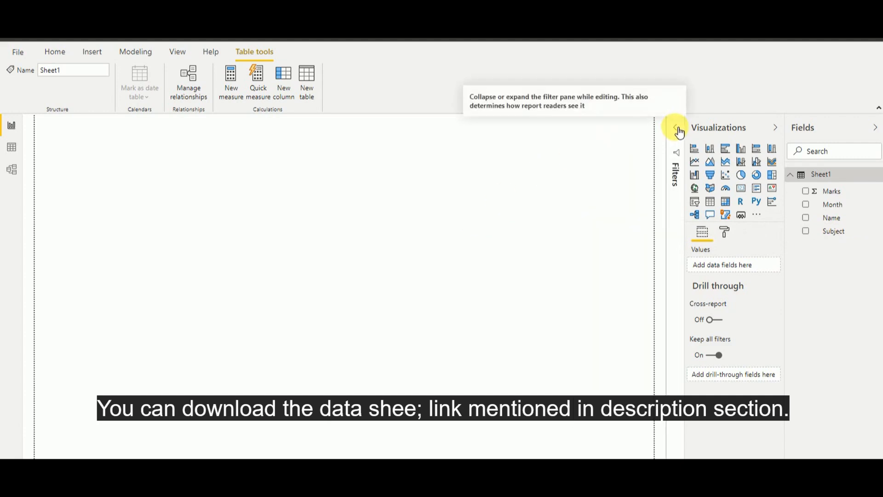
click(496, 287)
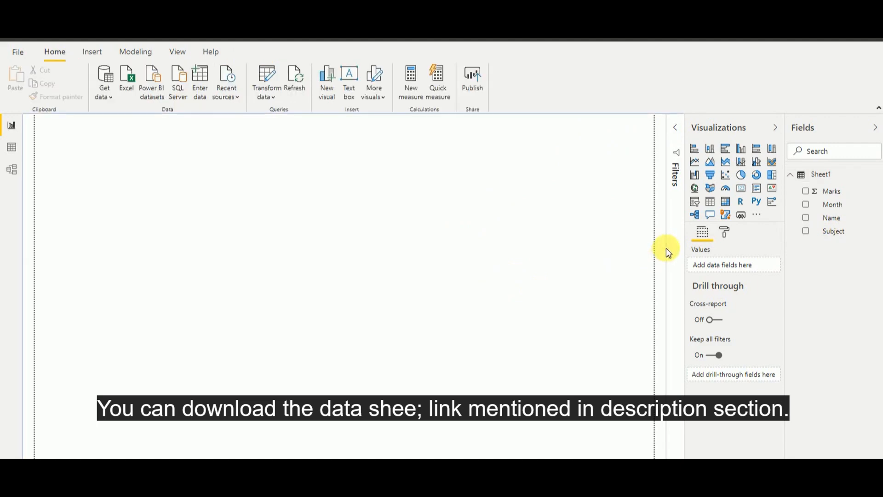
click(716, 203)
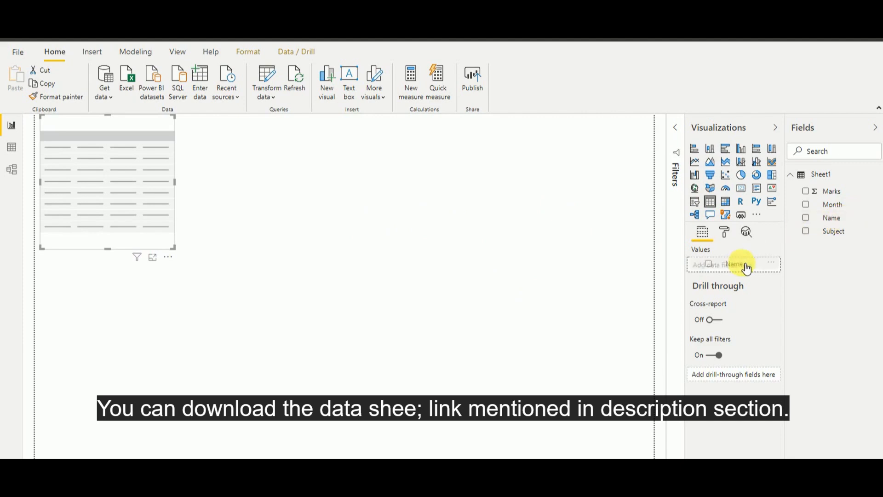
Add Name, Subject, Month and Marks from Sheet1 to the table visual and enlarge it to show more rows.
click(831, 218)
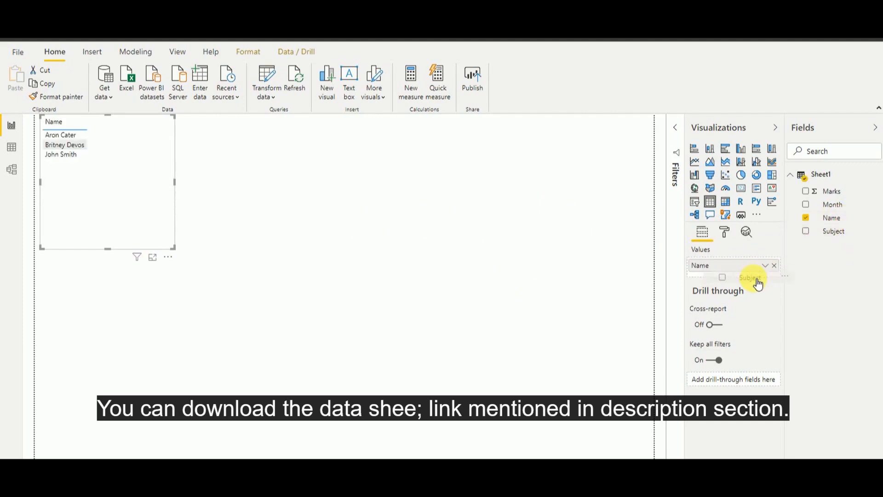
drag(817, 232, 745, 269)
drag(828, 204, 745, 281)
drag(824, 192, 804, 220)
drag(745, 272, 741, 302)
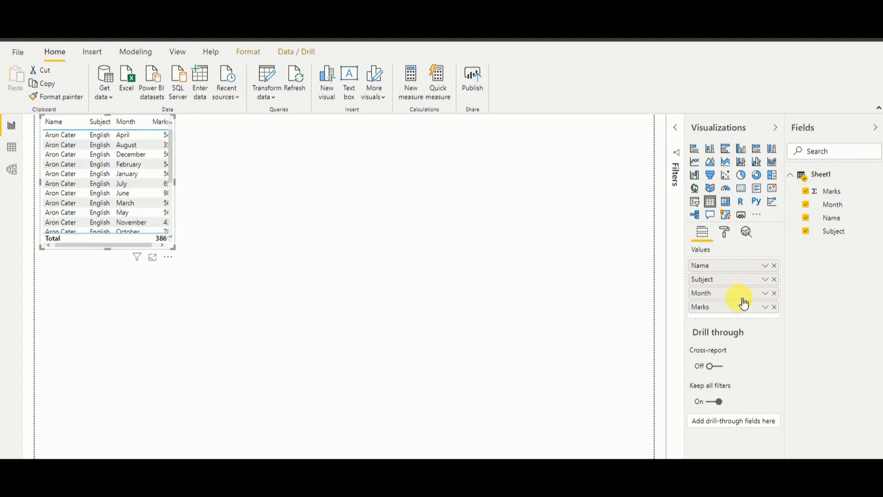
drag(176, 249, 206, 433)
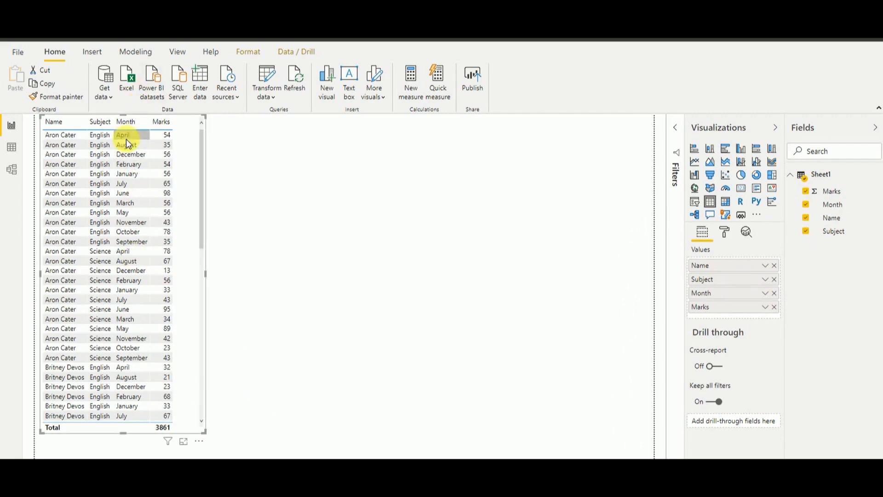
Filter the table visual to the month of January with basic filtering.
click(678, 133)
click(679, 134)
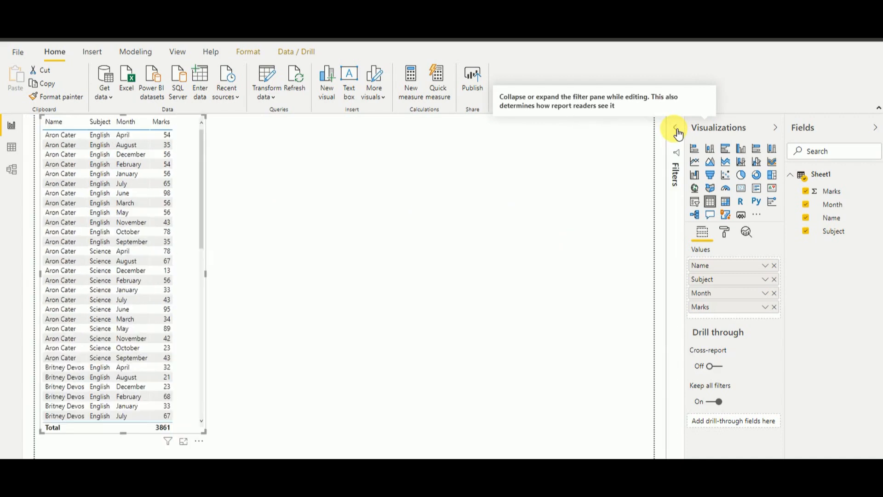
double_click(677, 130)
click(677, 130)
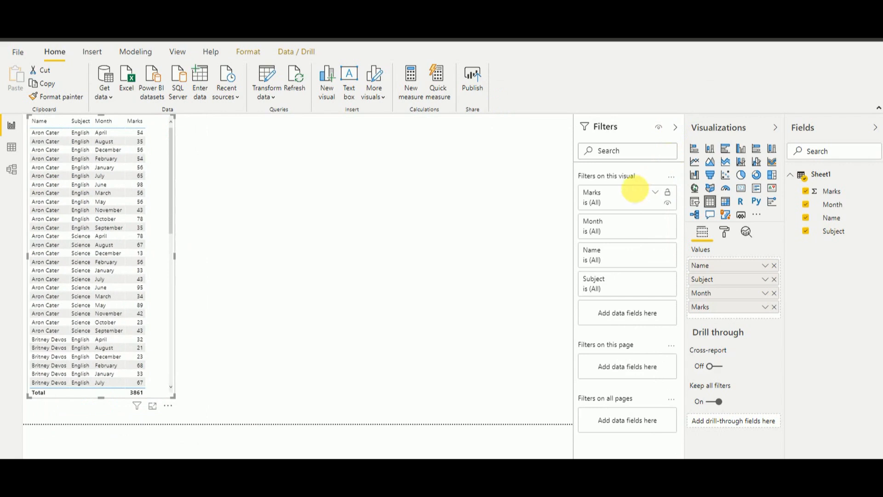
click(658, 222)
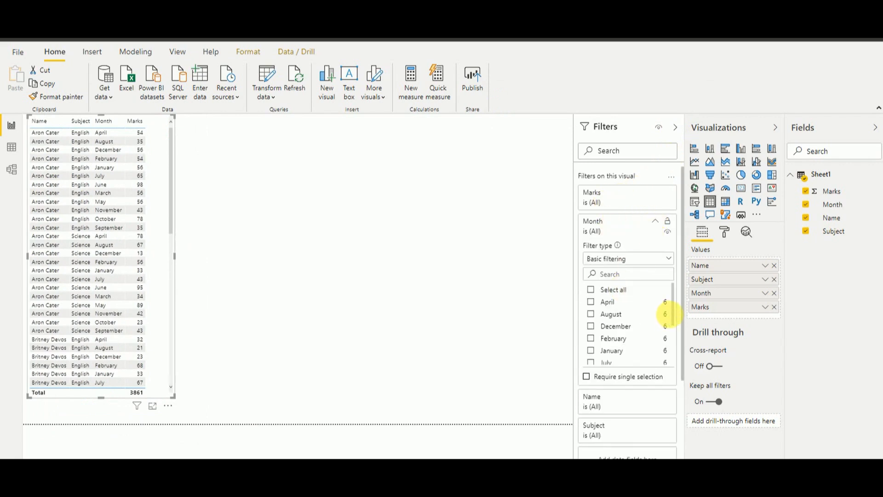
drag(672, 314, 675, 330)
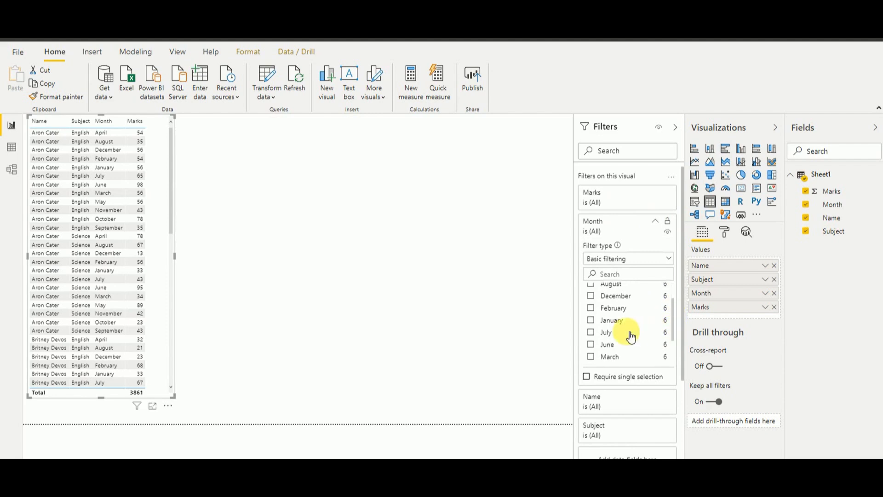
click(591, 321)
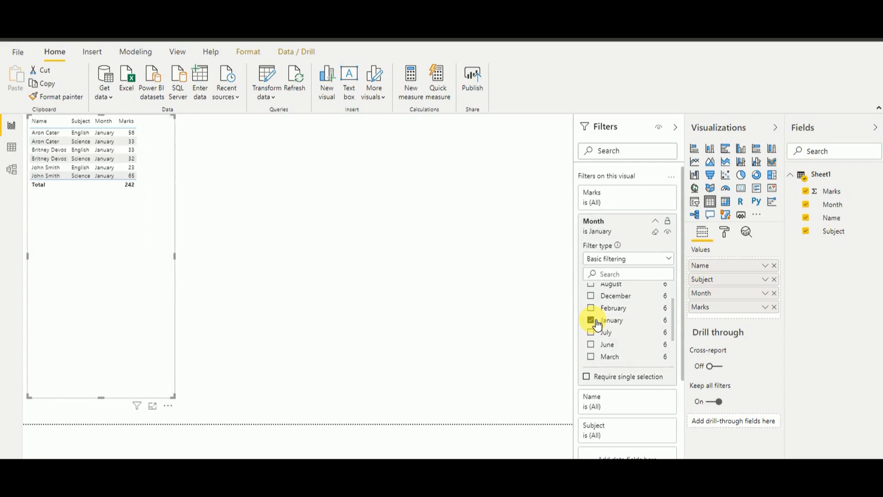
click(656, 221)
Shorten the table visual to fit its filtered rows and collapse the filters.
drag(100, 402, 111, 221)
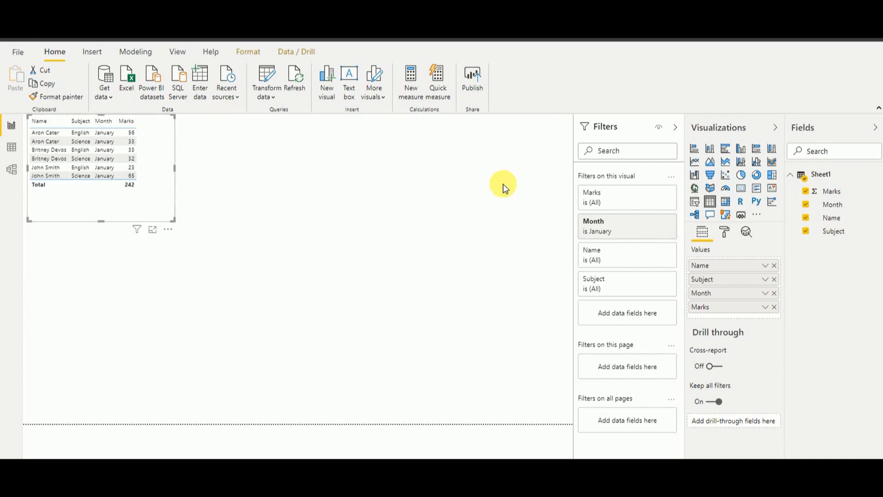
click(675, 128)
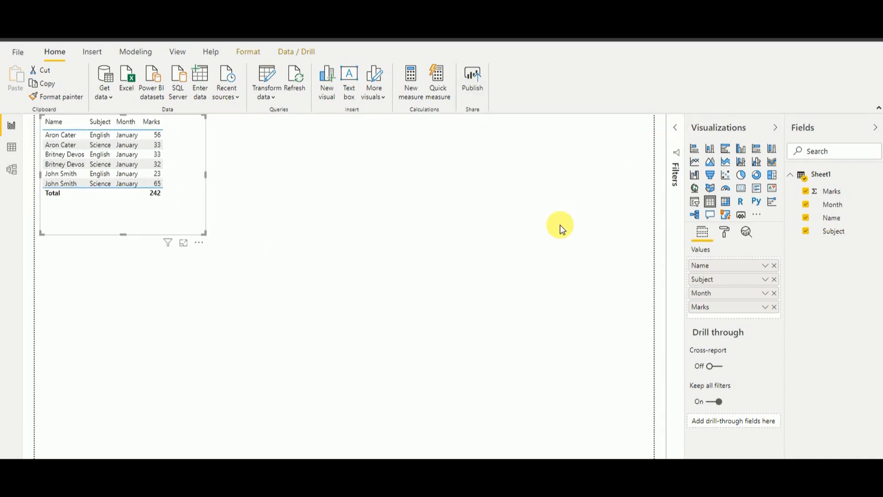
click(429, 229)
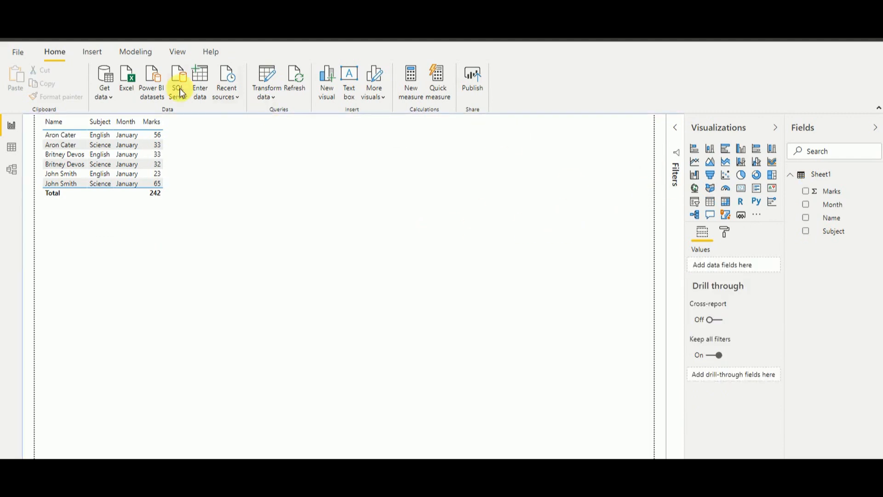
Create a new calculated table in the data view and name it January_data_table.
click(13, 147)
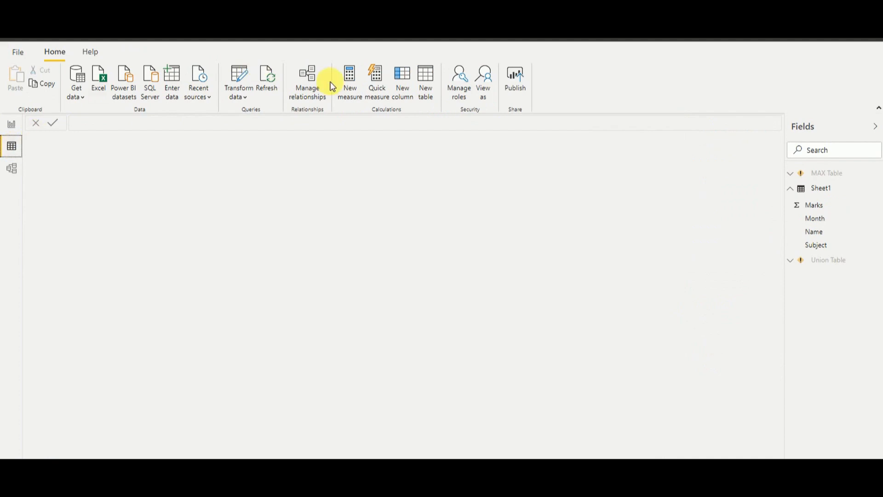
click(425, 95)
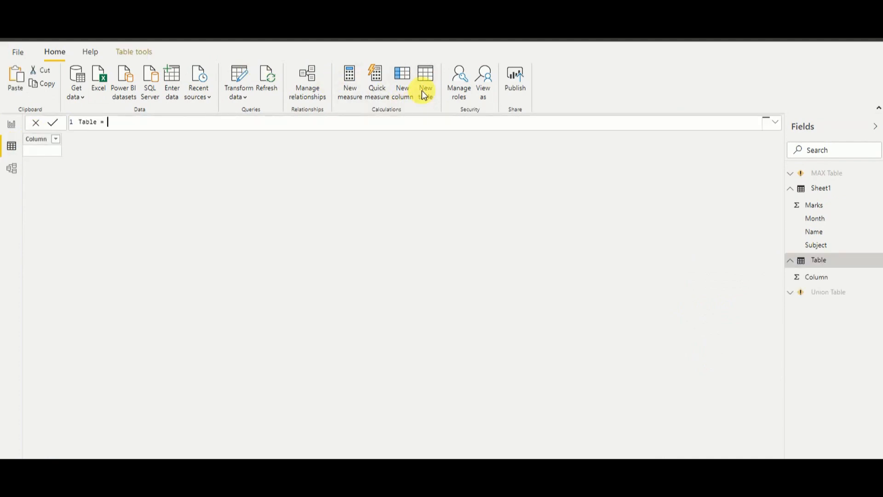
double_click(92, 122)
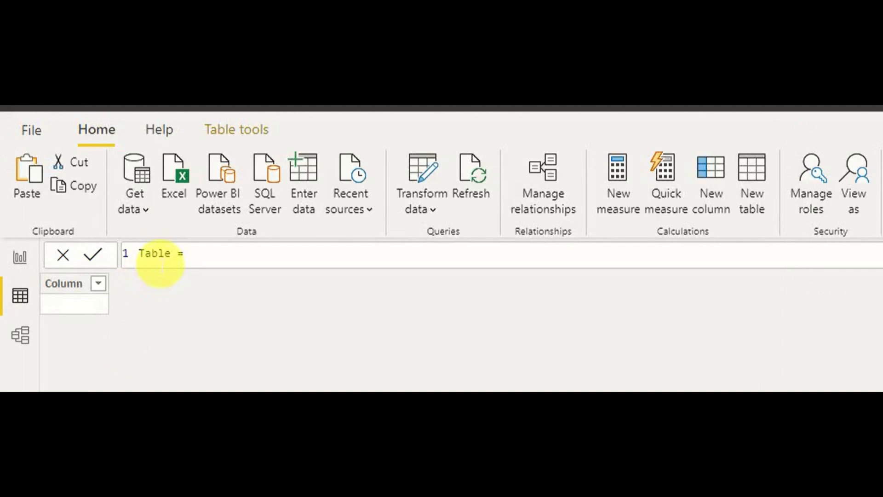
double_click(162, 266)
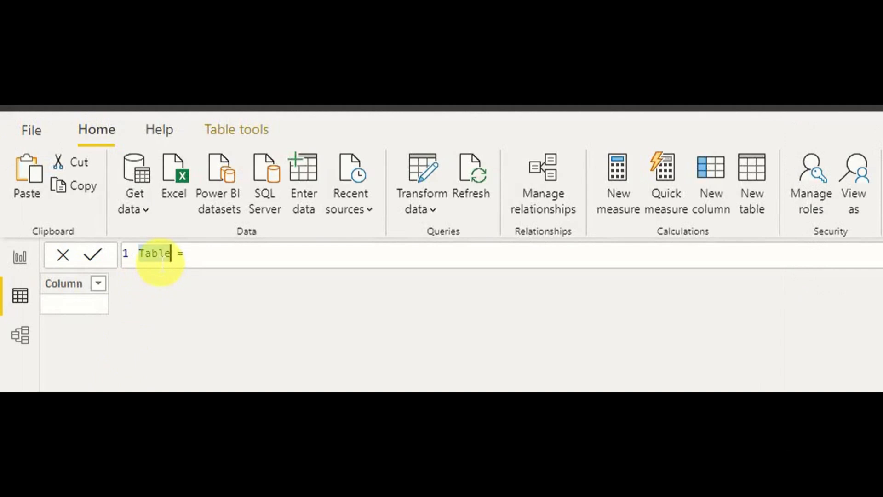
text(Janu)
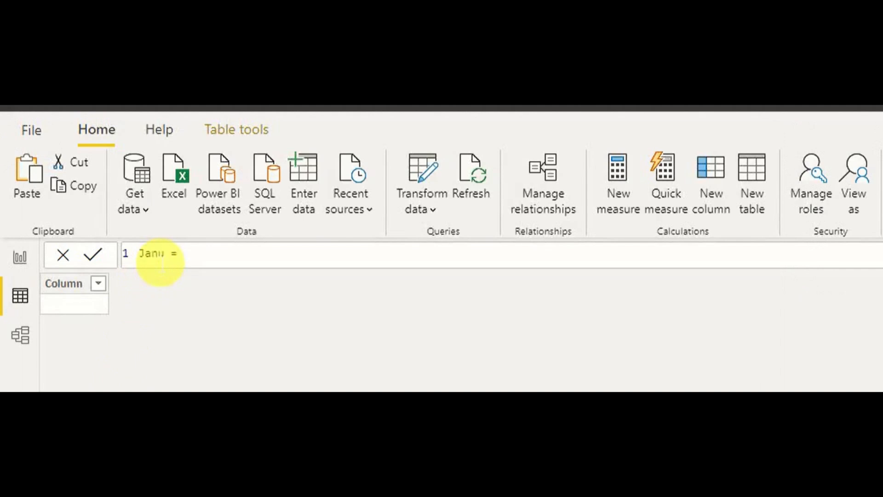
text(ary)
key(BackSpace)
text(y)
text(_data)
text(_tabl)
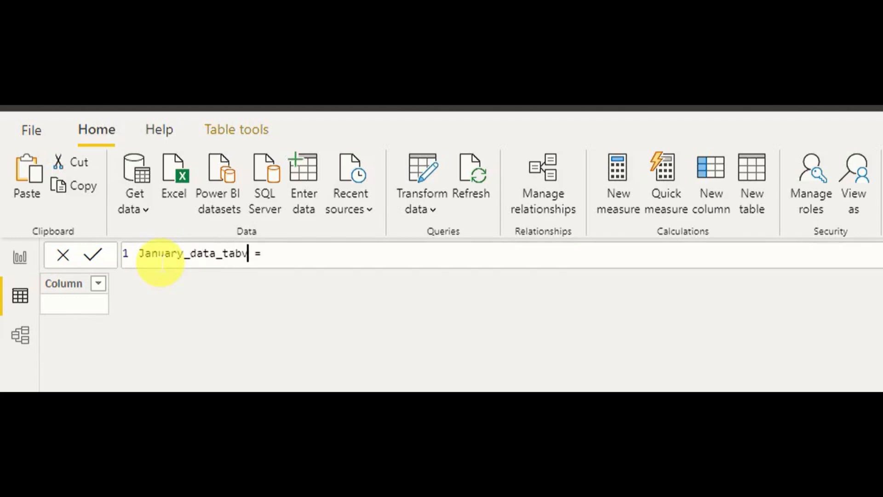
key(BackSpace)
text(ble)
Start the new table's formula with CALCULATETABLE, using Sheet1 as the table argument.
key(End)
text(CA)
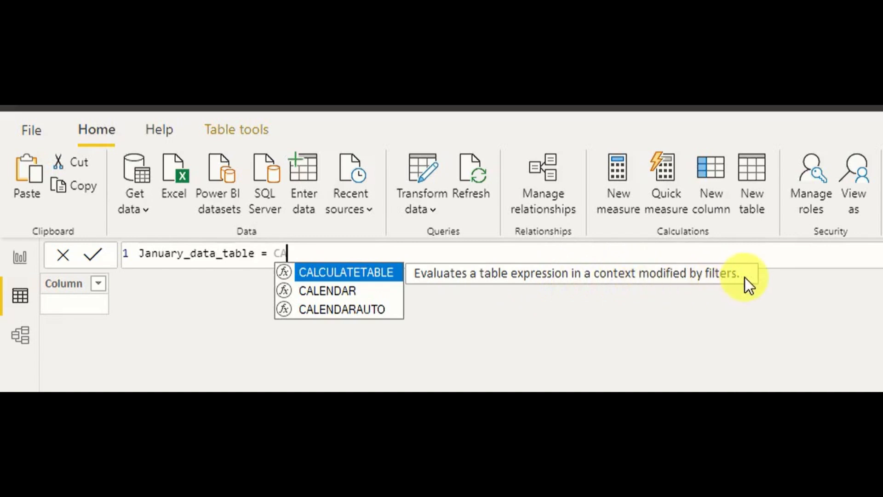
click(374, 272)
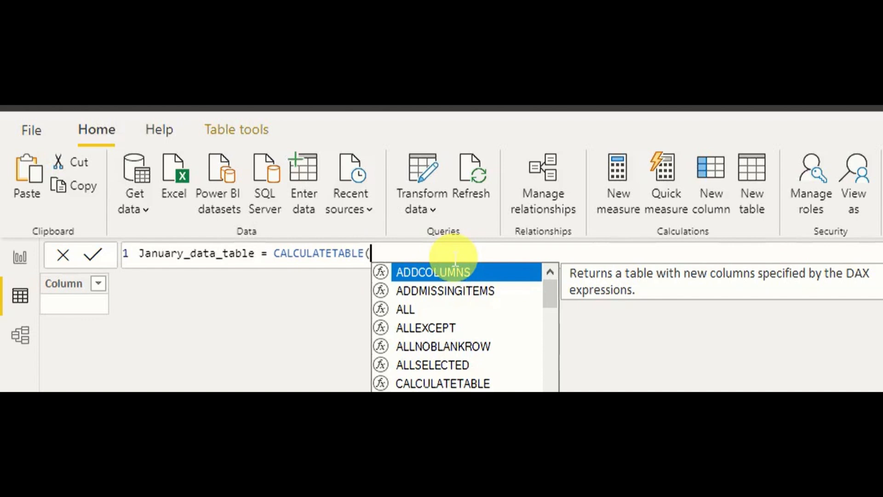
text(Sh)
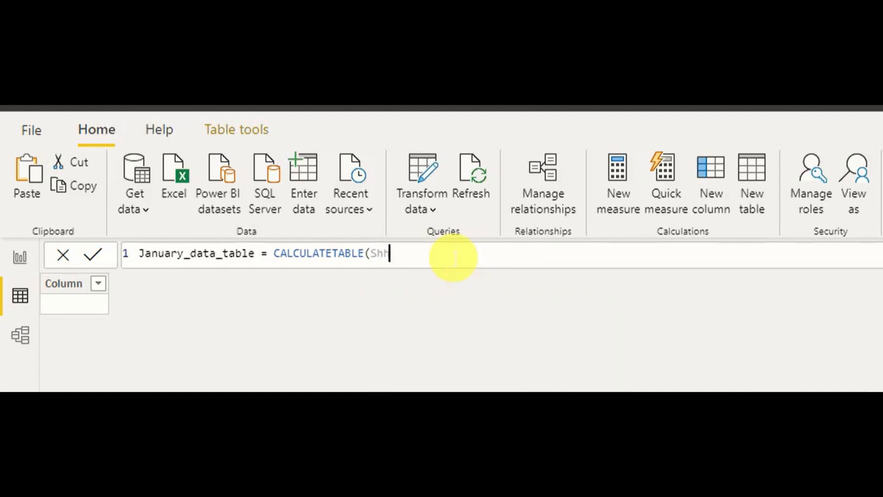
key(Tab)
text(,)
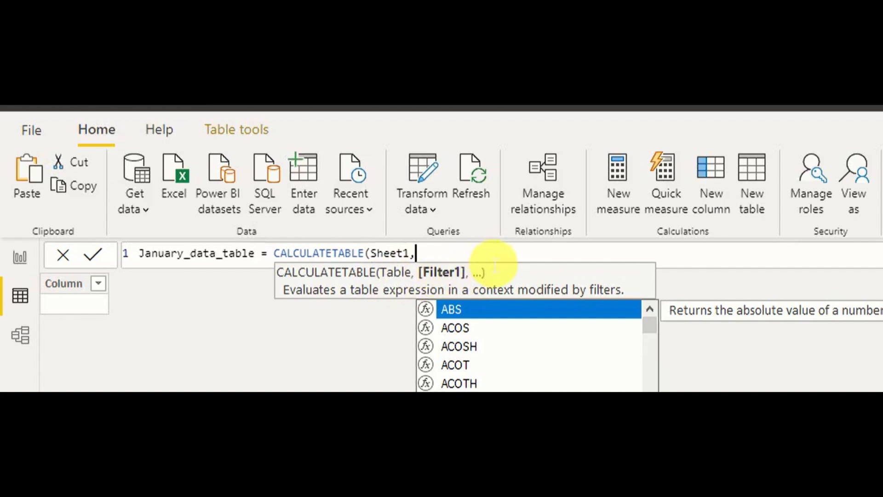
Complete the formula with the filter Sheet1[Month ] = "January" and commit it.
text(S)
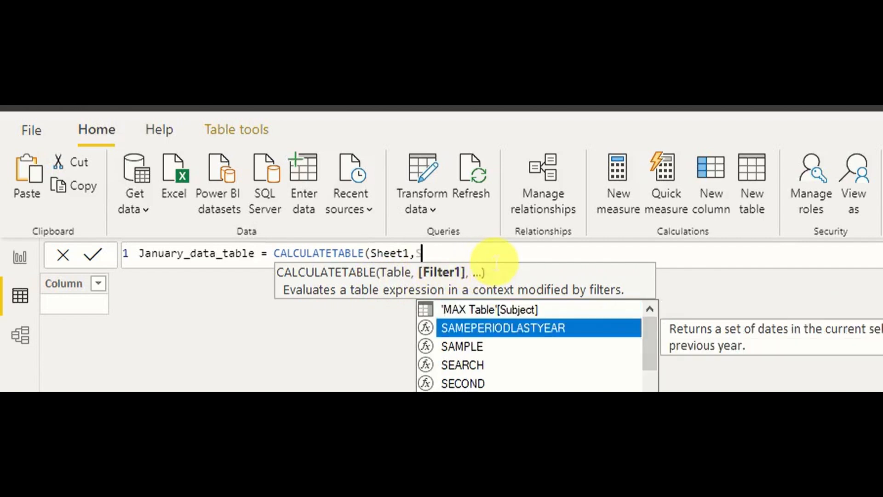
text(h)
key(Down)
key(Down)
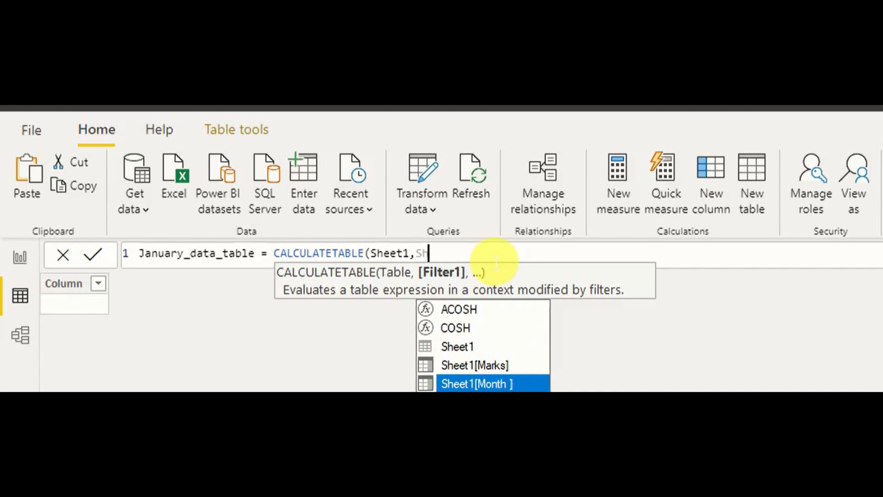
key(Tab)
text(= )
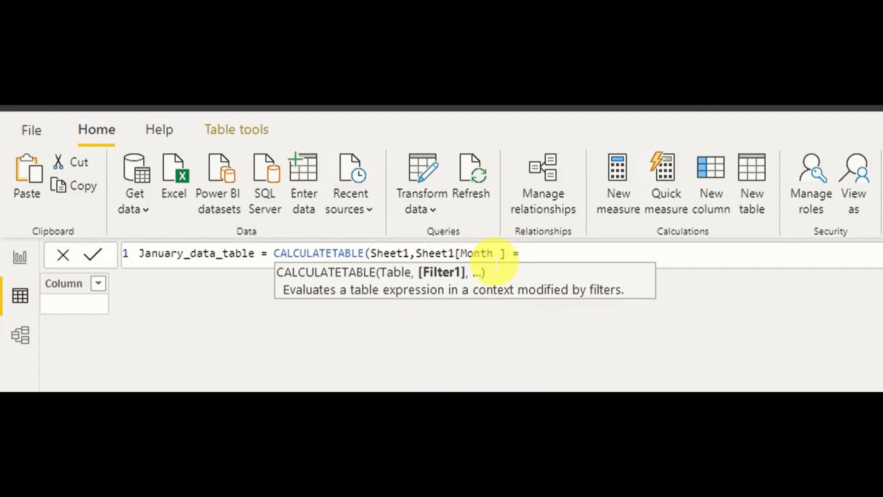
text("January"))
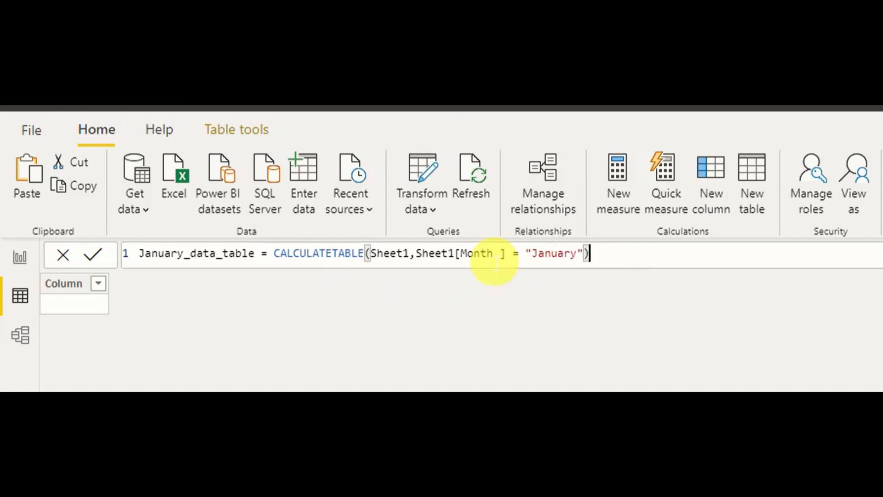
key(Return)
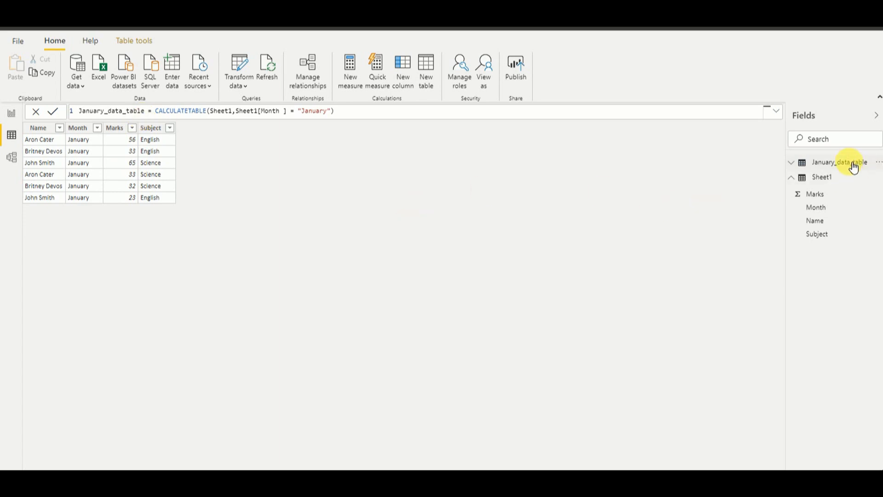
Insert a second table visual on the report page with Month, Name, Subject and Marks from January_data_table.
click(19, 137)
click(11, 114)
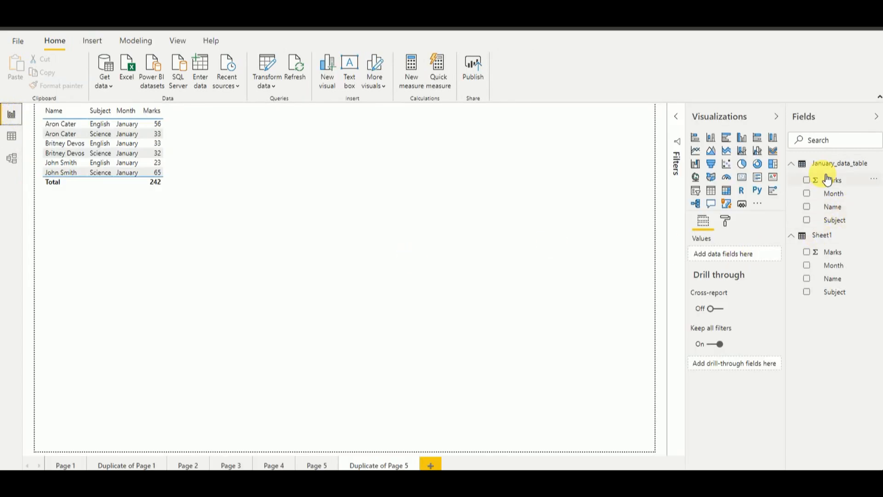
click(711, 191)
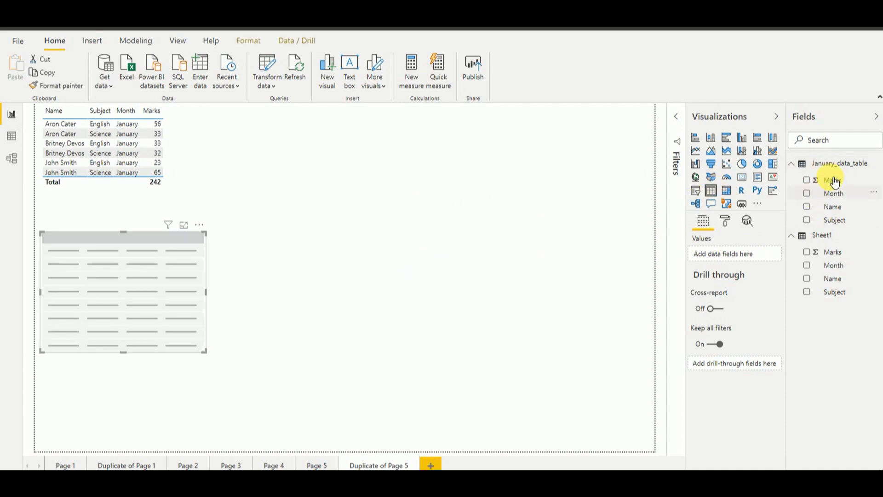
drag(834, 196, 755, 268)
drag(830, 219, 748, 277)
drag(827, 180, 751, 288)
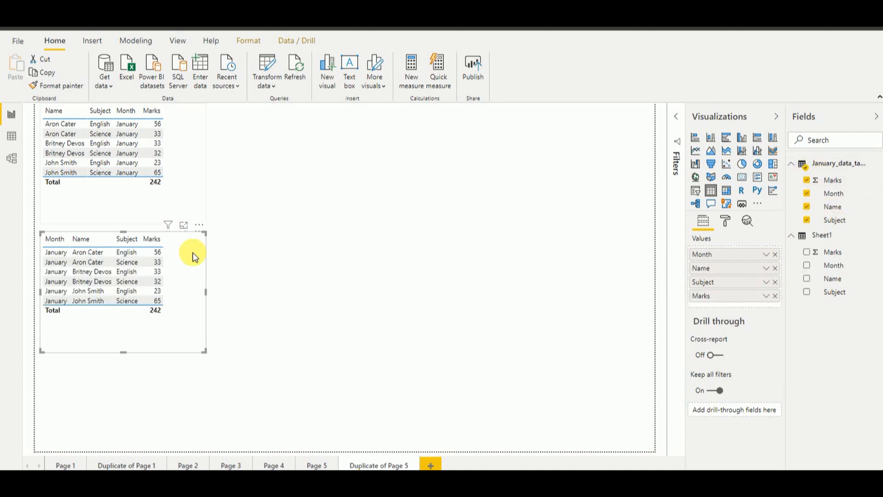
Narrow the January_data_table visual to fit its columns and expand the filters for it.
click(207, 291)
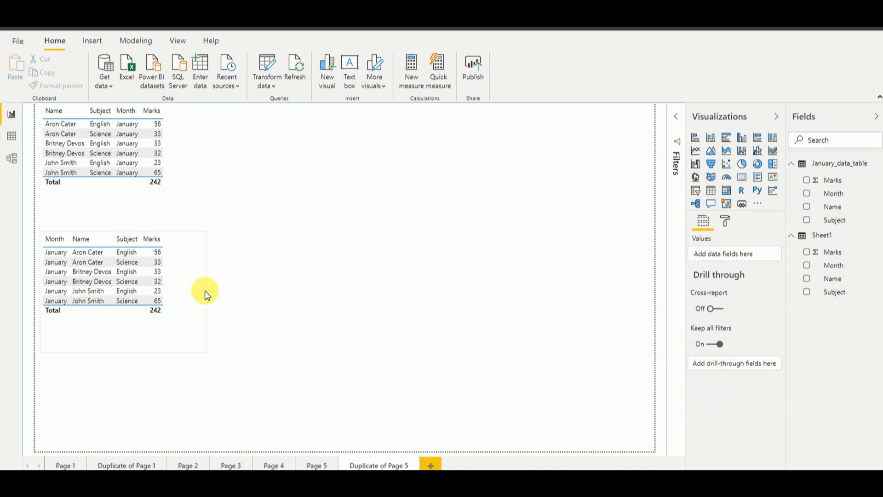
click(182, 288)
drag(204, 295, 177, 289)
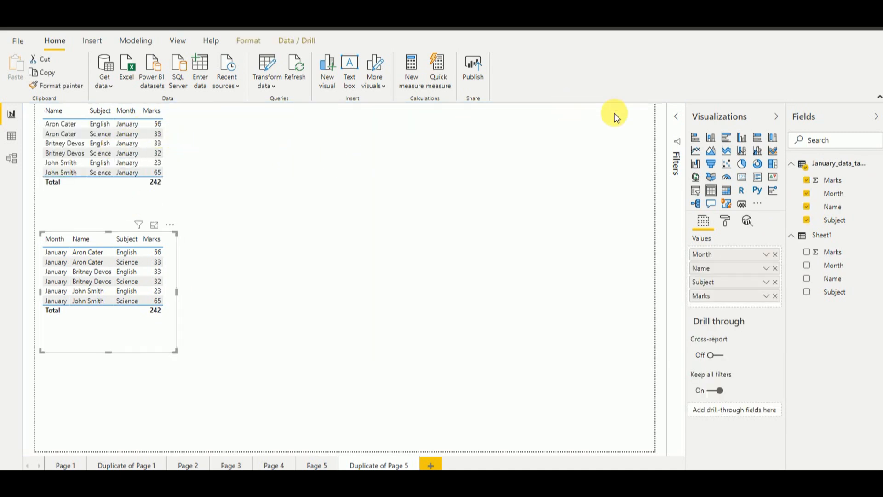
click(680, 123)
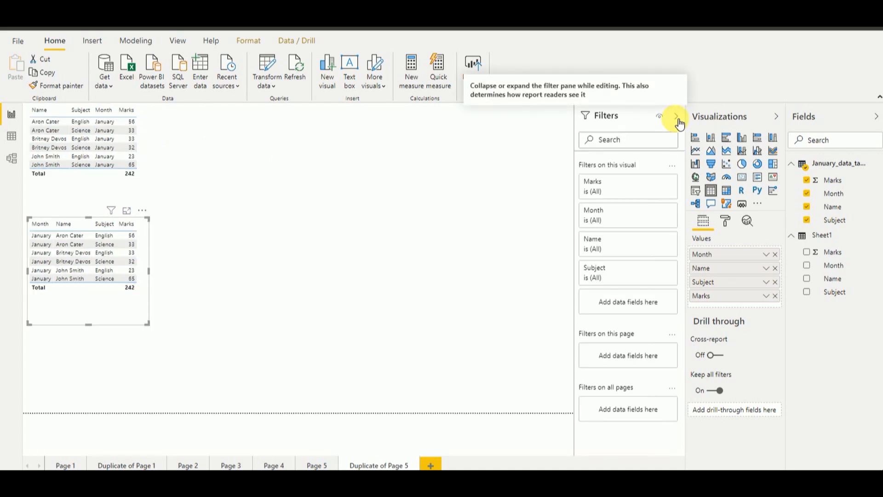